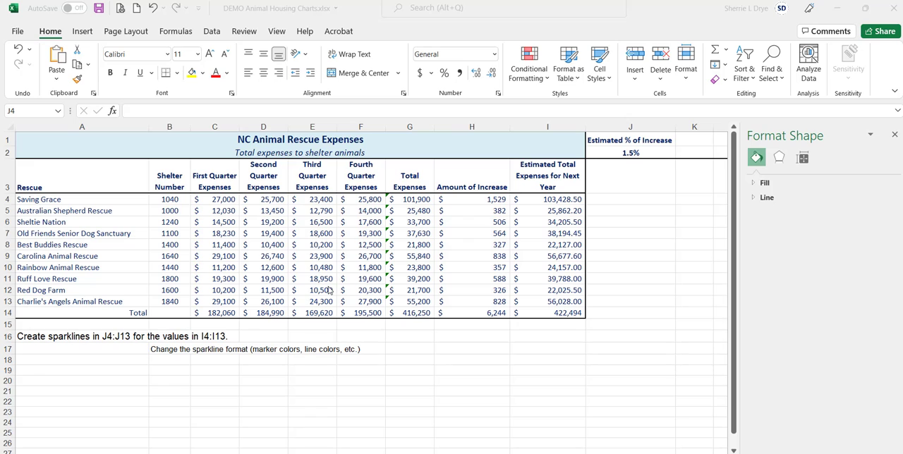
Start a line sparkline from cell J4 and set its data range to the quarterly expenses in C4:F13
click(624, 198)
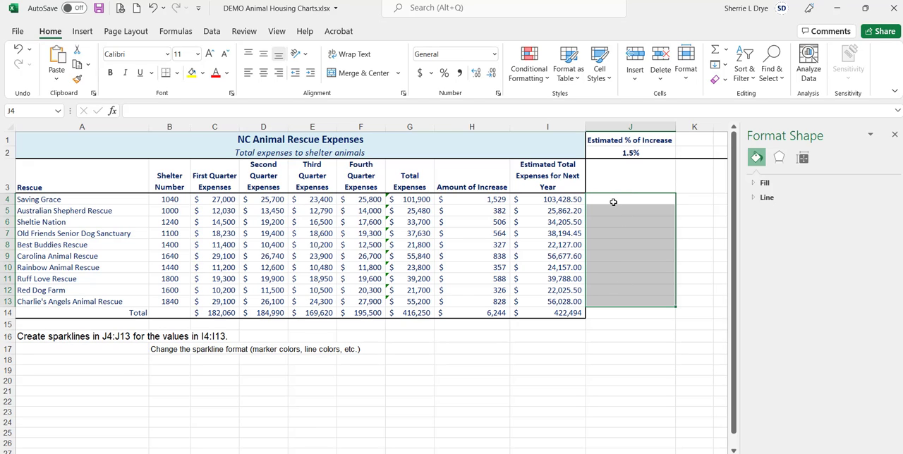
click(614, 202)
drag(613, 198, 621, 302)
click(604, 200)
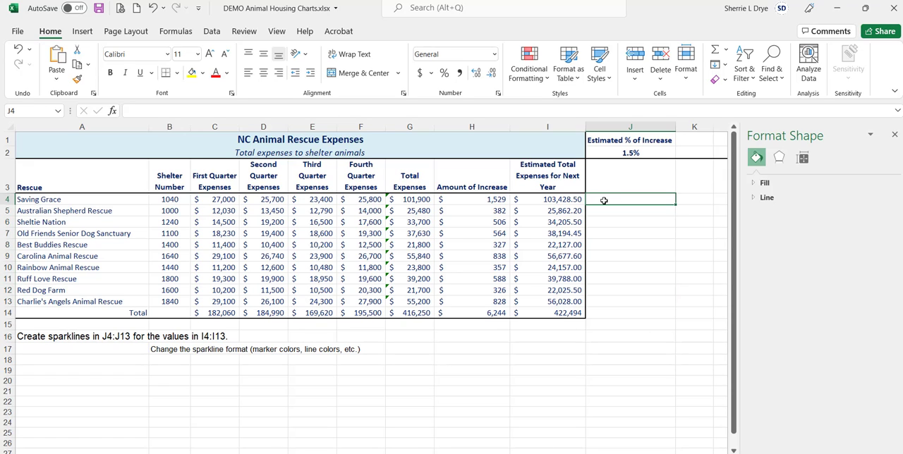
click(82, 31)
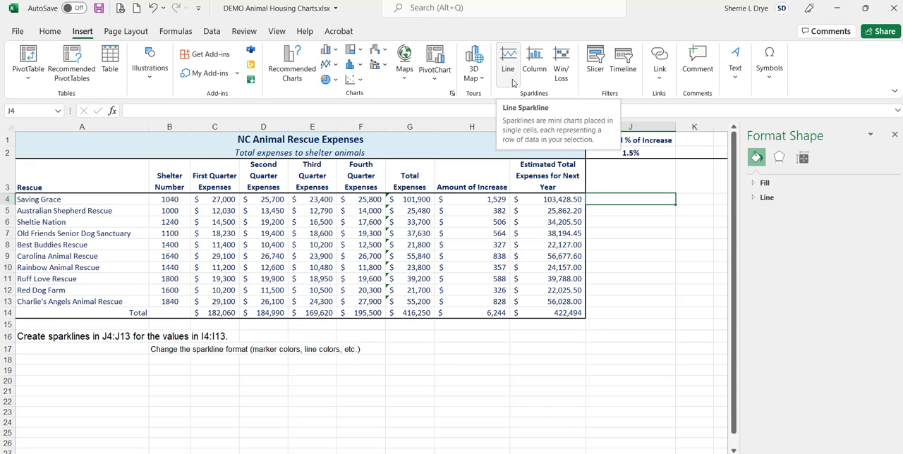
click(512, 62)
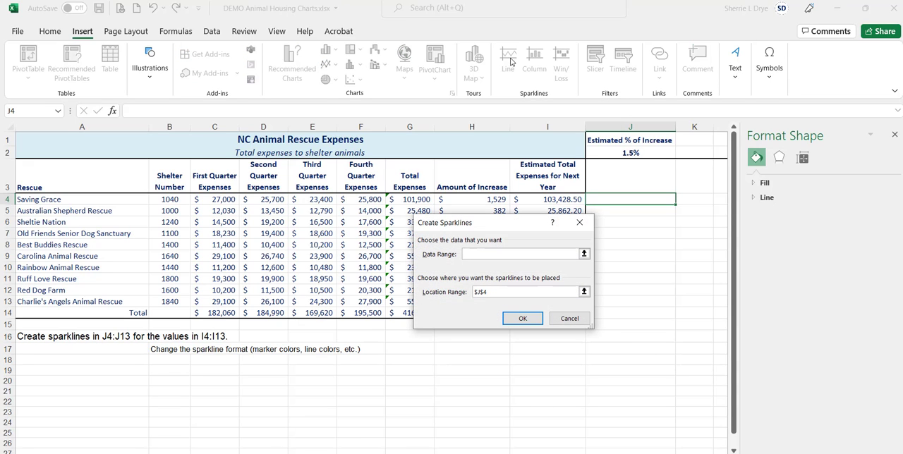
drag(500, 230, 498, 249)
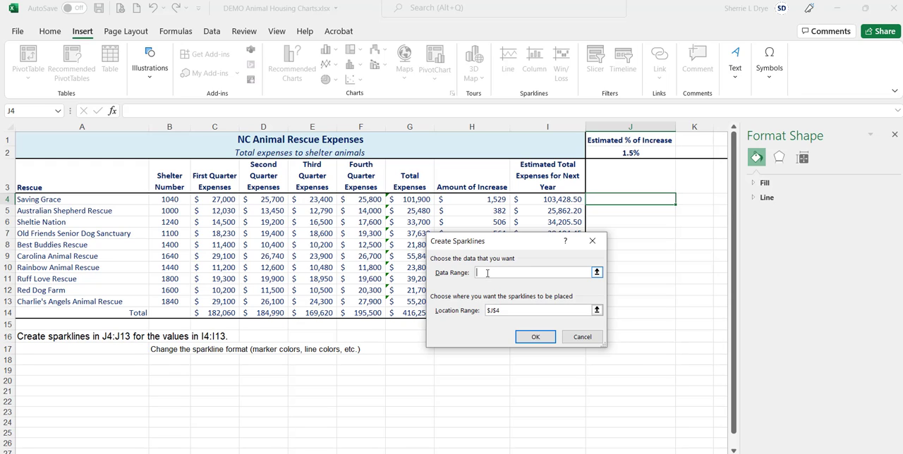
drag(219, 200, 352, 296)
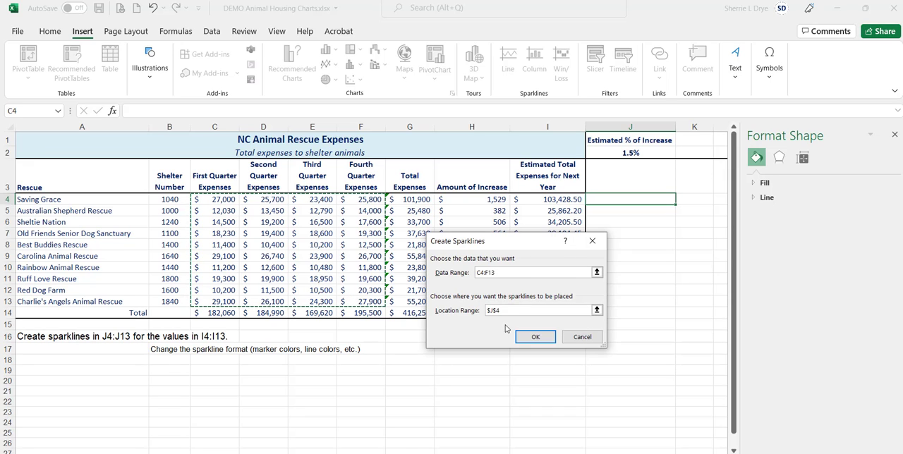
Set the sparklines' location range to J4:J13 and create them
click(484, 311)
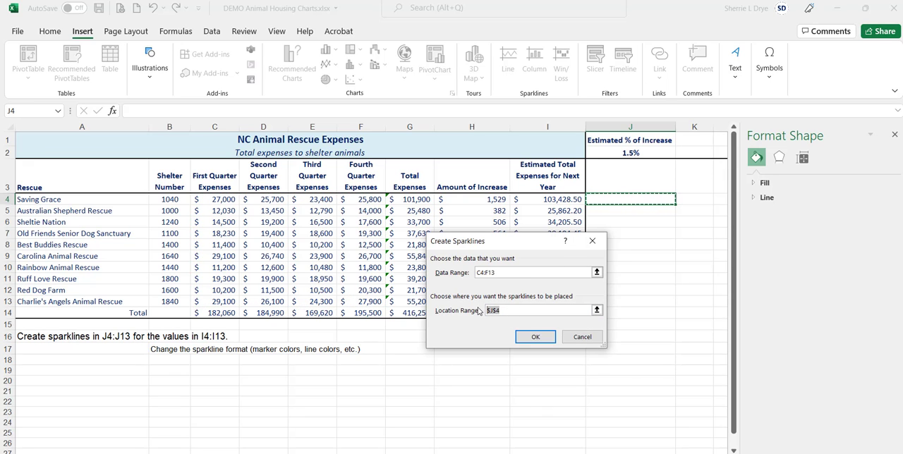
key(BackSpace)
drag(633, 200, 635, 302)
drag(515, 244, 423, 248)
click(442, 341)
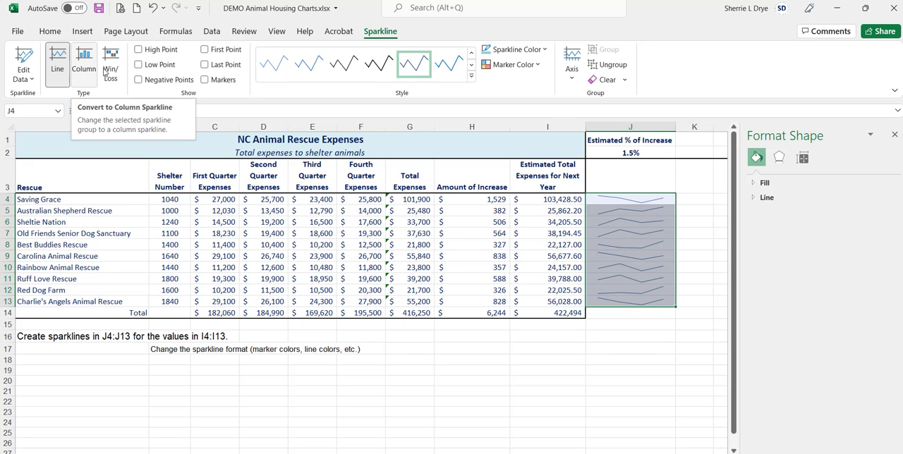
Try highlighting the high points, low points and all markers on the sparklines, switching each option off again
click(139, 50)
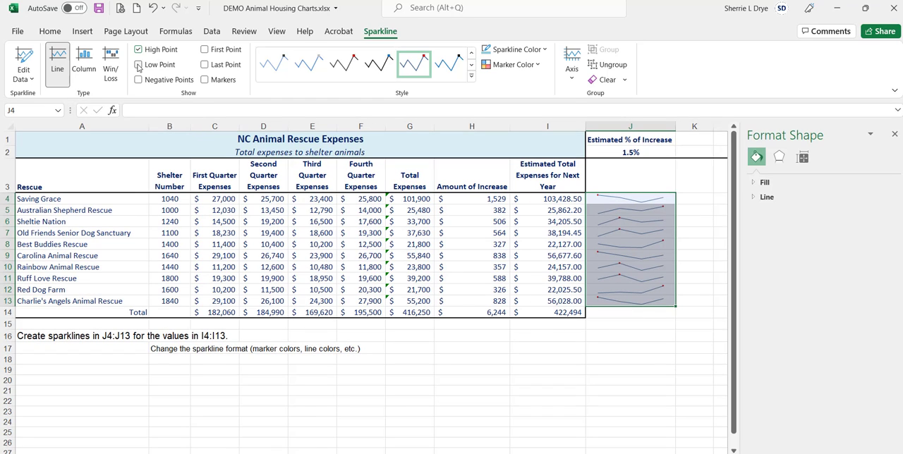
click(139, 65)
click(140, 65)
click(138, 50)
click(407, 72)
click(205, 80)
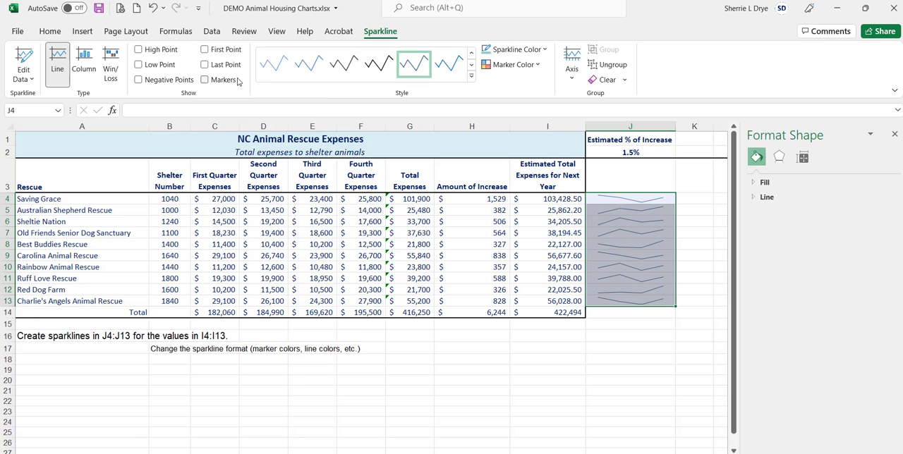
Recolour the sparkline lines with an aqua theme shade and give their markers the standard yellow
click(546, 51)
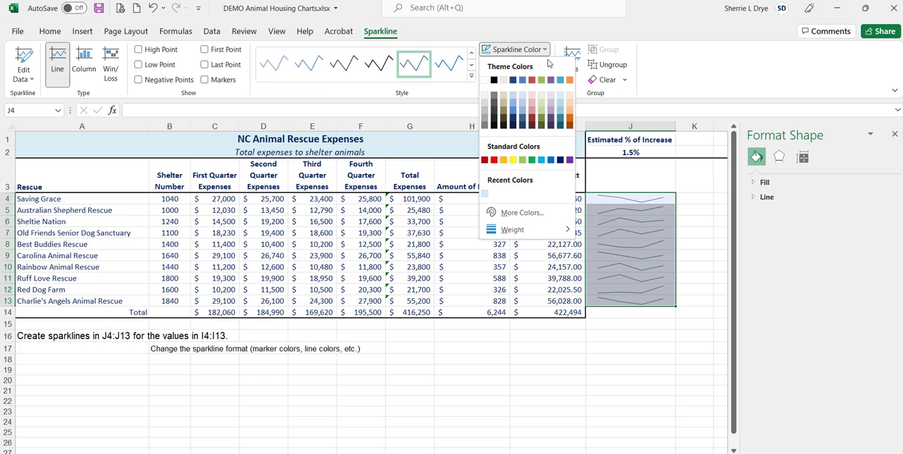
click(559, 118)
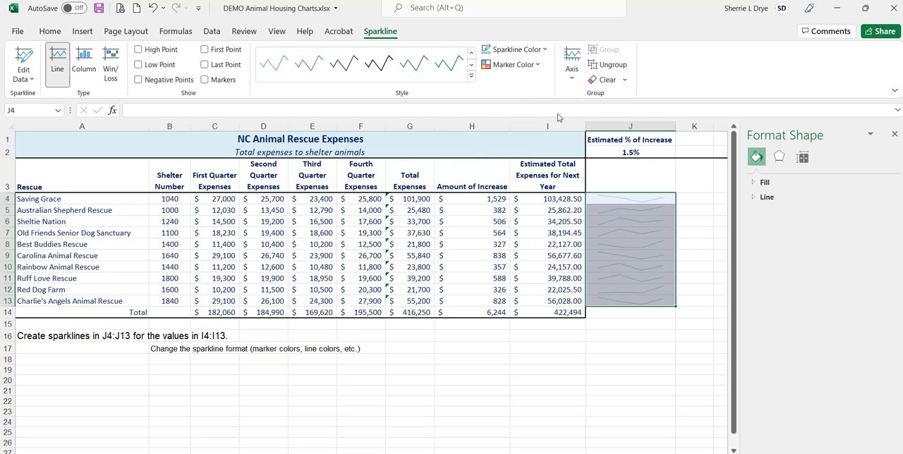
click(538, 65)
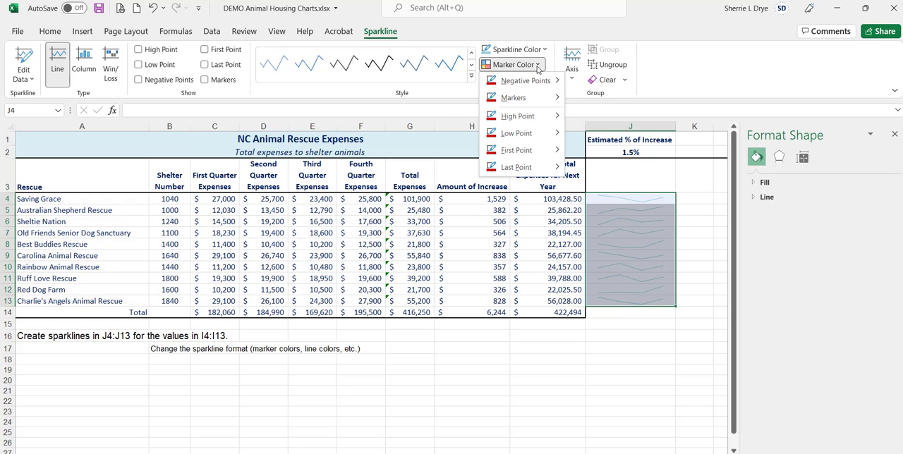
mouse_move(553, 99)
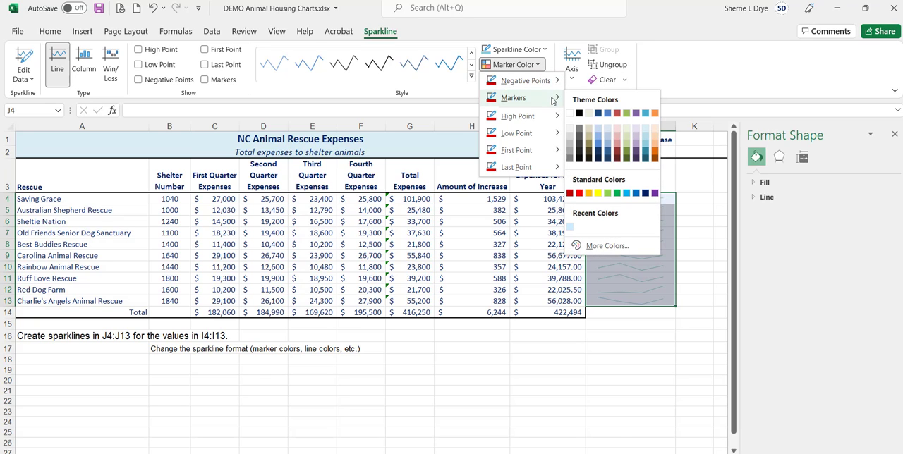
click(598, 194)
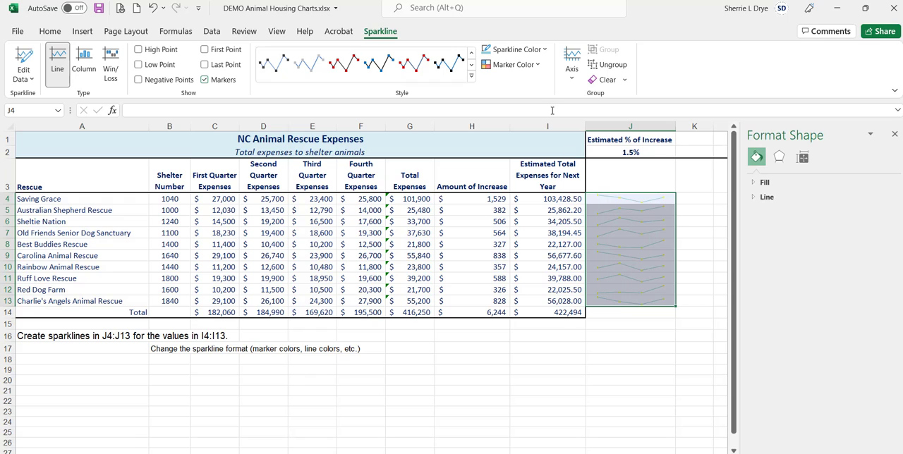
Set the sparklines' low point marker colour to red and the high point marker colour to green
click(536, 65)
mouse_move(557, 134)
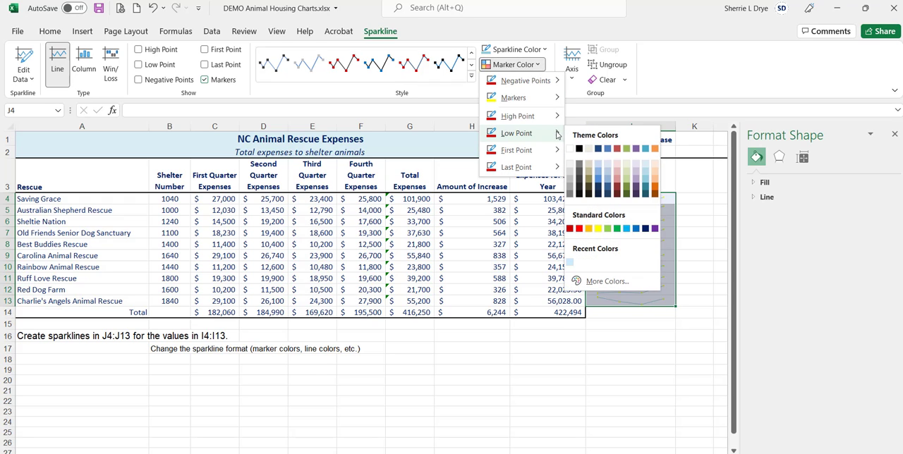
click(580, 228)
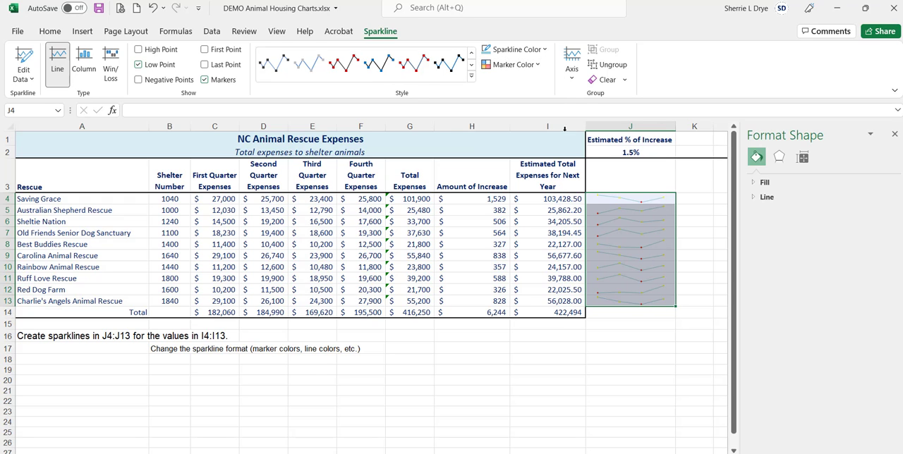
click(538, 65)
mouse_move(547, 116)
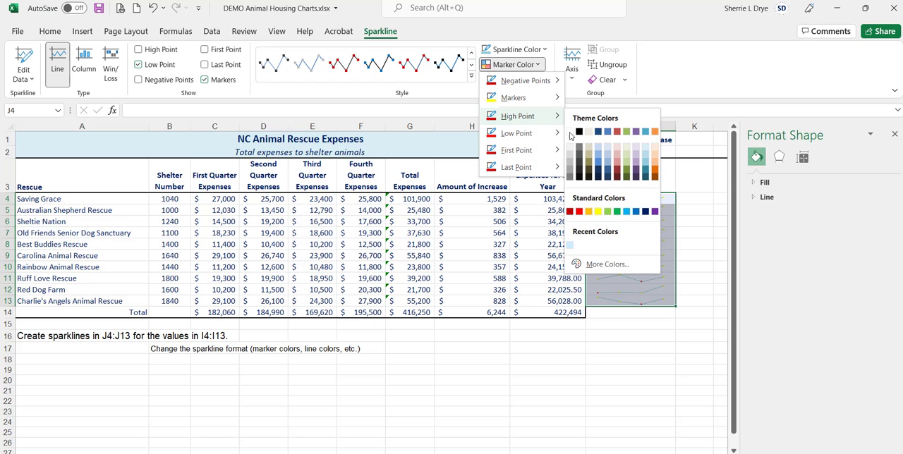
click(617, 214)
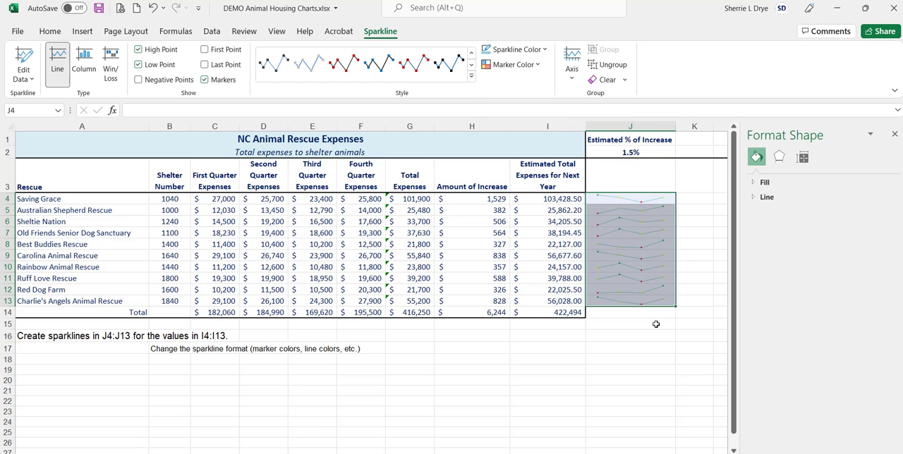
click(655, 323)
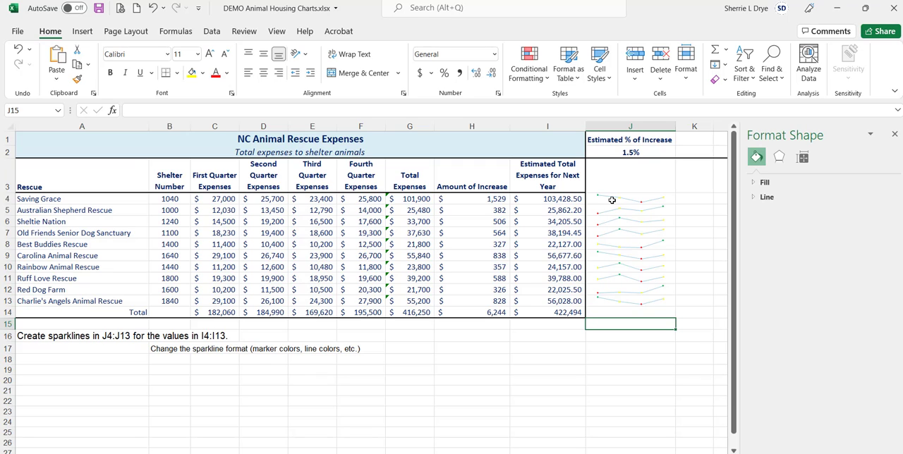
click(611, 200)
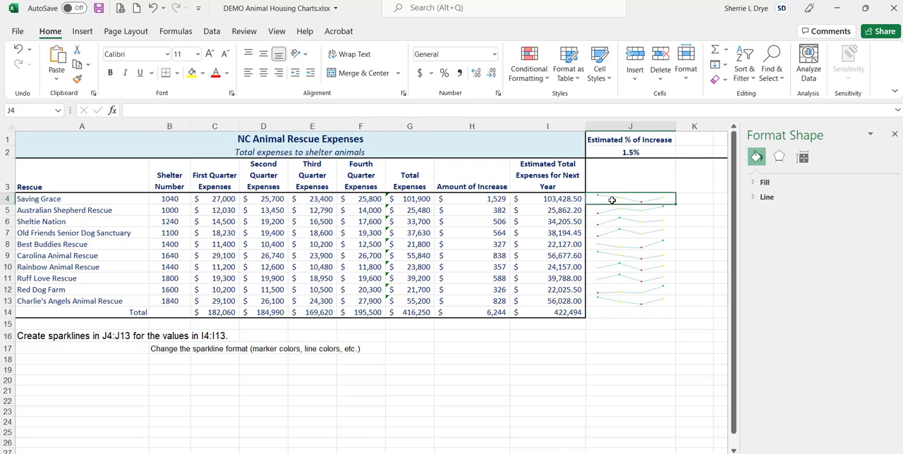
drag(612, 200, 626, 302)
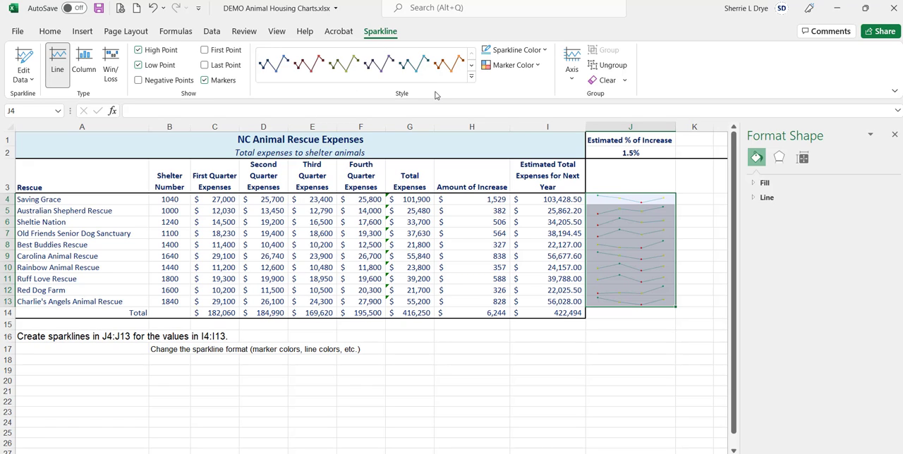
click(635, 335)
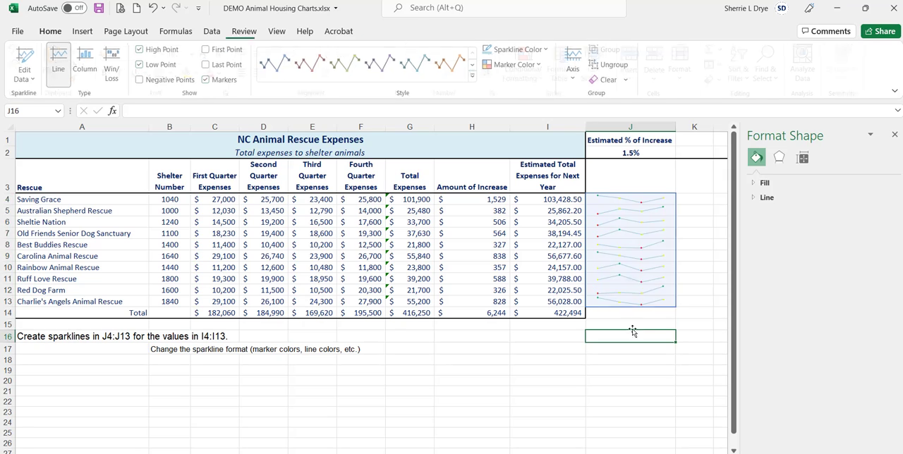
Select the sparklines in J4:J13 and open their sparkline editing and clearing options
drag(627, 202, 628, 301)
right_click(627, 248)
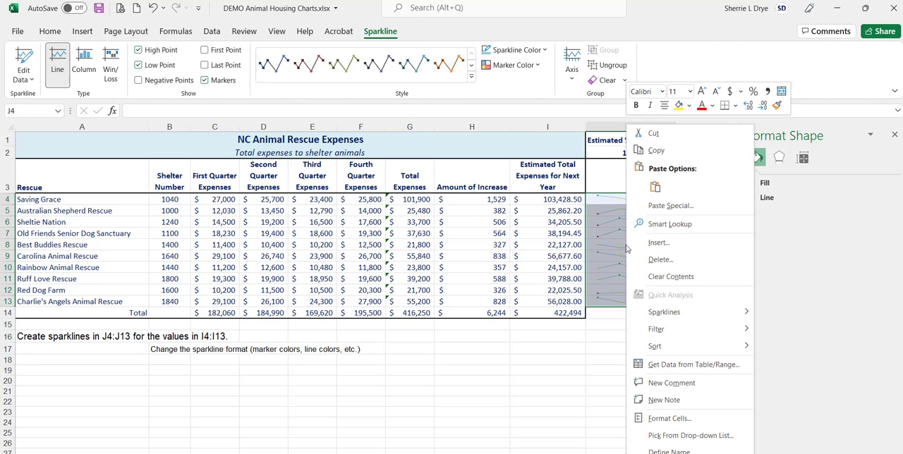
mouse_move(703, 313)
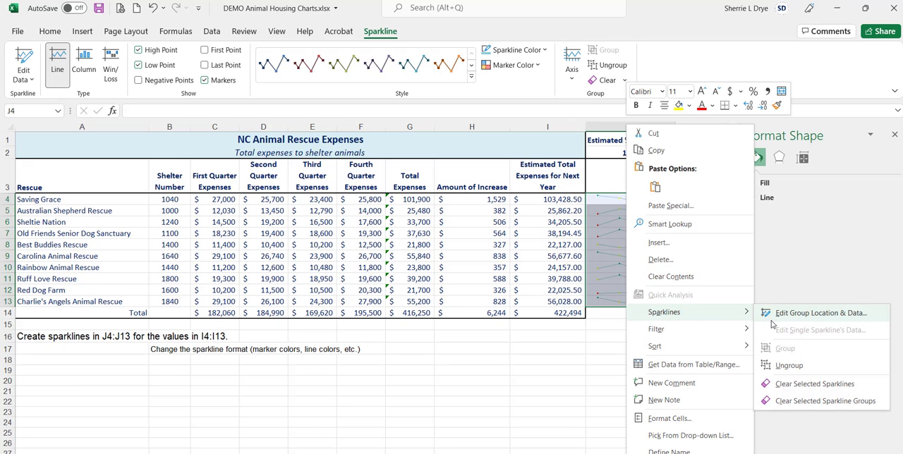